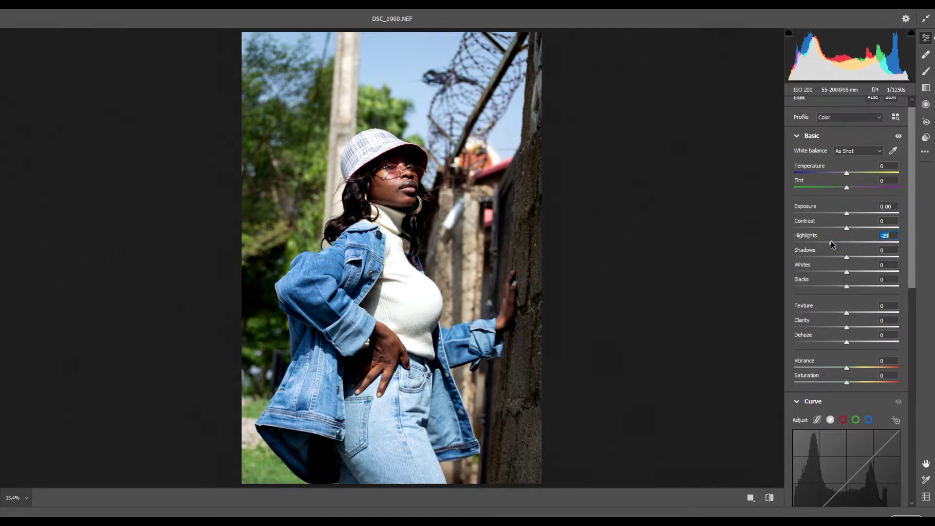
# - Lower the highlights to -37 and raise the contrast to +9 in the basic adjustments
pyautogui.doubleClick(830, 241)
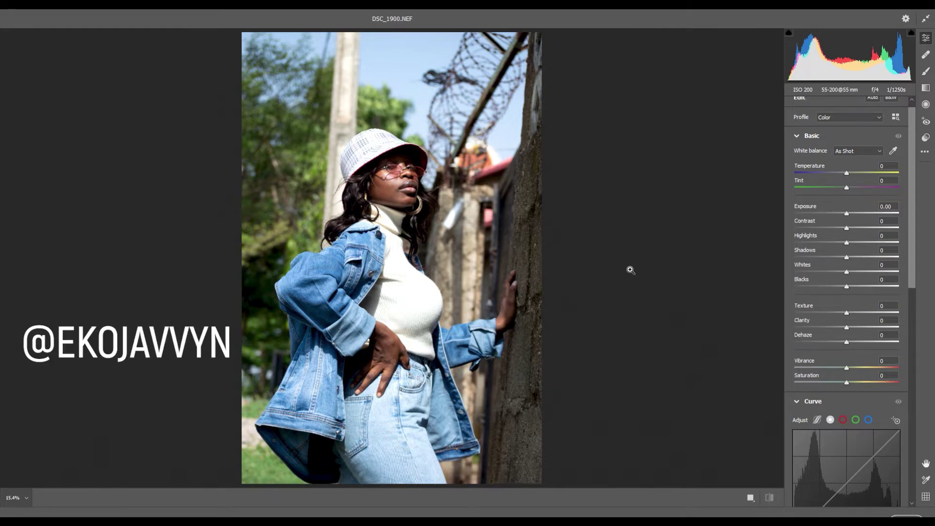
pyautogui.moveTo(846, 242); pyautogui.dragTo(827, 242)
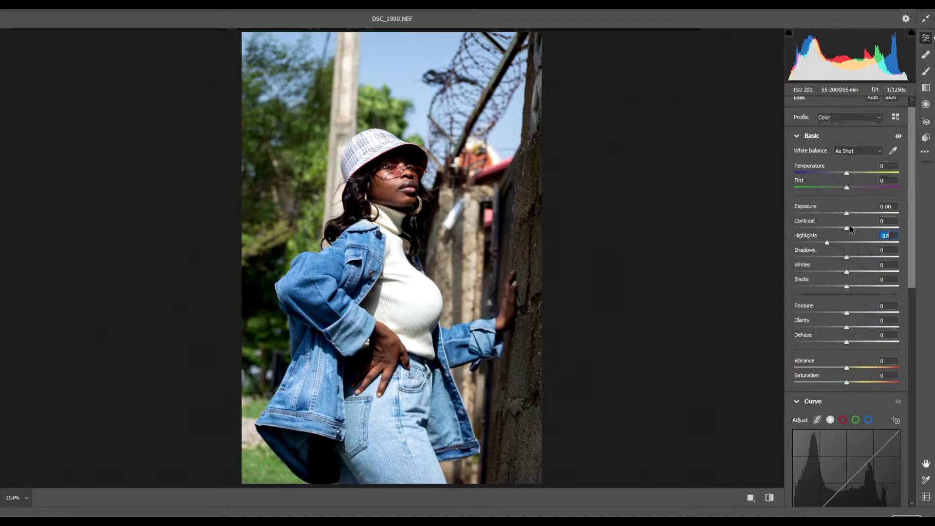
pyautogui.click(849, 226)
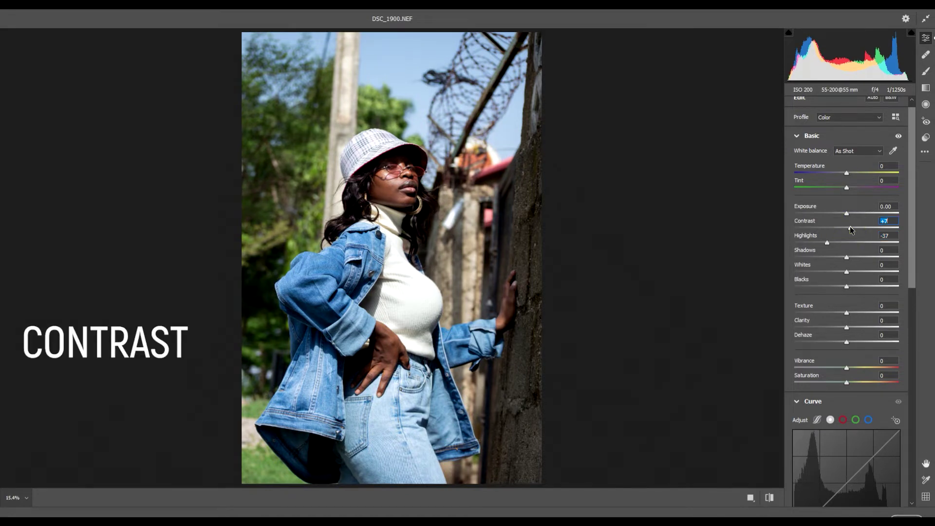
pyautogui.moveTo(849, 226); pyautogui.dragTo(851, 225)
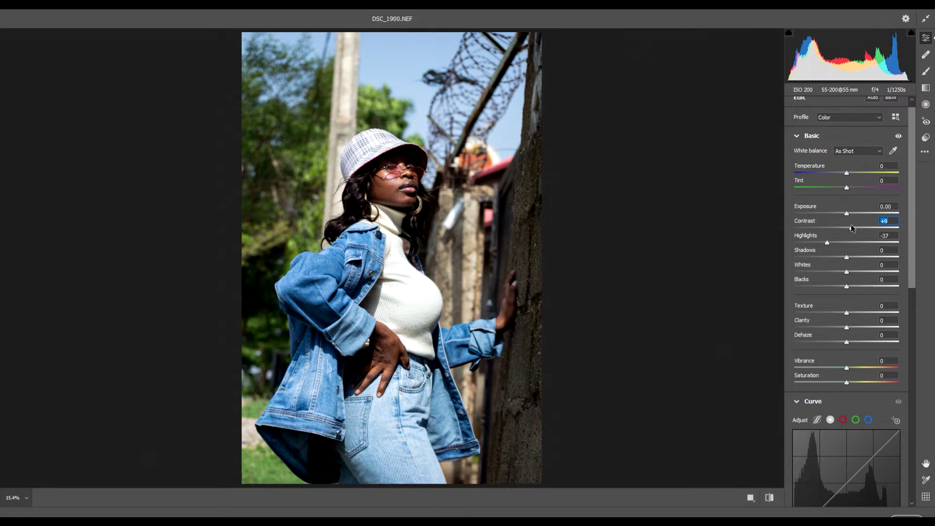
# - Lower the whites to -14 and raise the texture to +3
pyautogui.moveTo(846, 272); pyautogui.dragTo(838, 271)
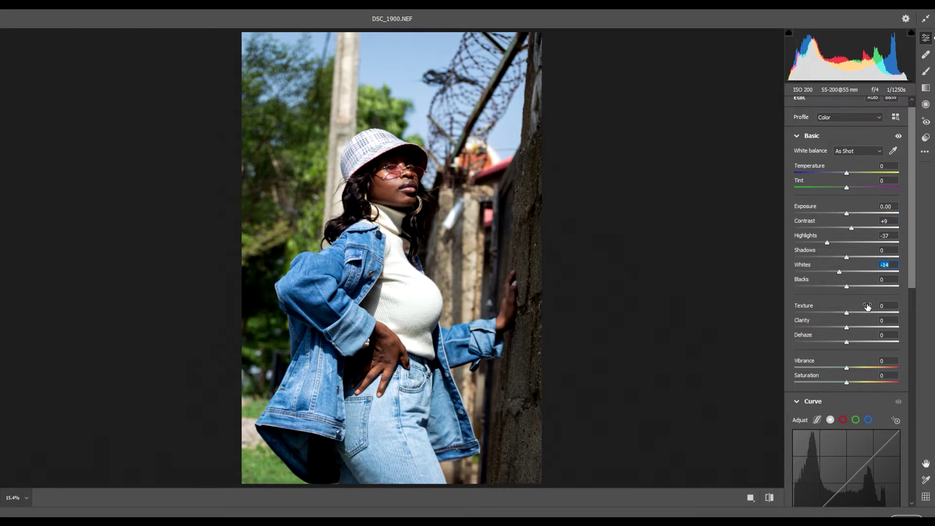
pyautogui.click(883, 305)
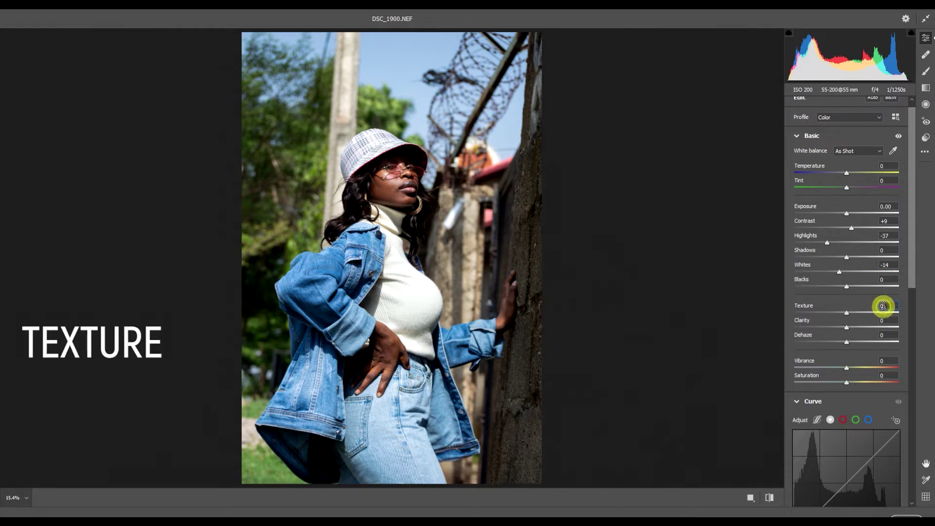
pyautogui.write('3')
pyautogui.press('Return')
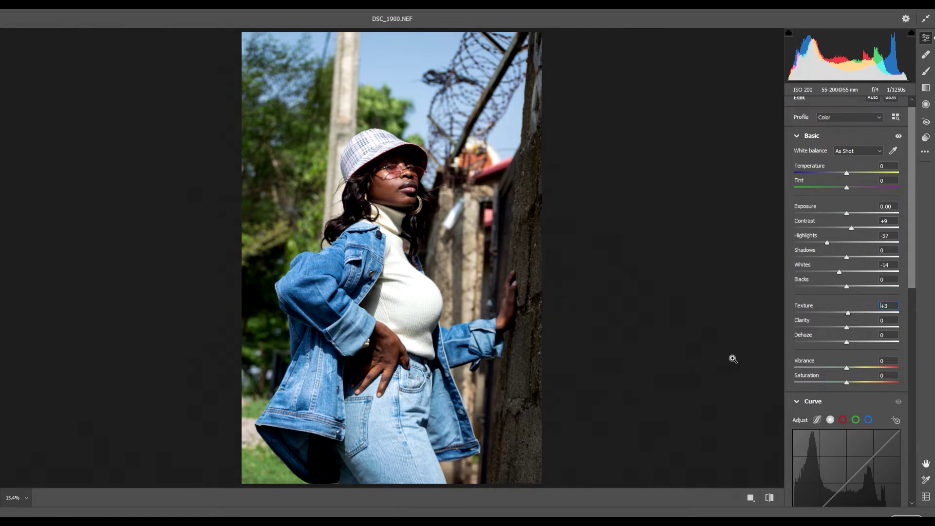
# - Raise the overall vibrance to +15 and the overall saturation to +2
pyautogui.click(853, 367)
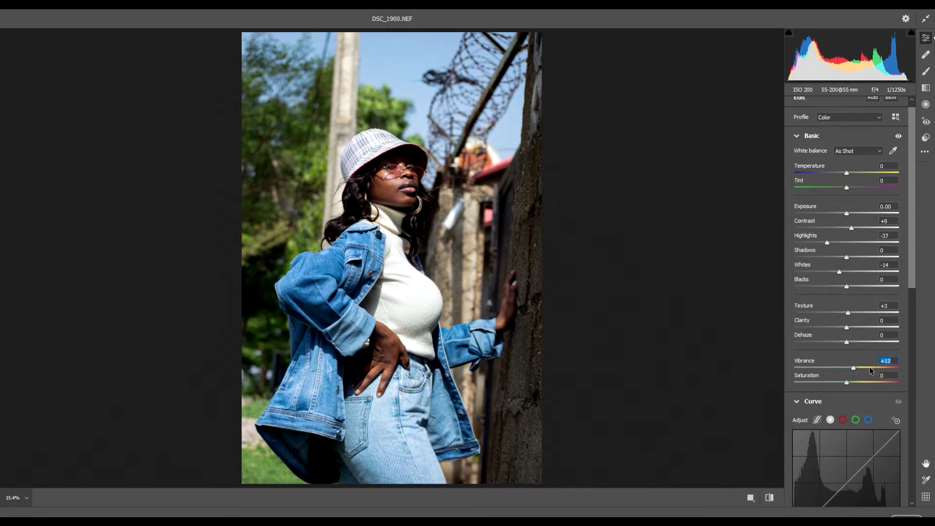
pyautogui.write('15')
pyautogui.click(885, 375)
pyautogui.write('2')
# - Collapse the Curve section, set the sharpening to 20 and check the detail on the photo
pyautogui.click(873, 403)
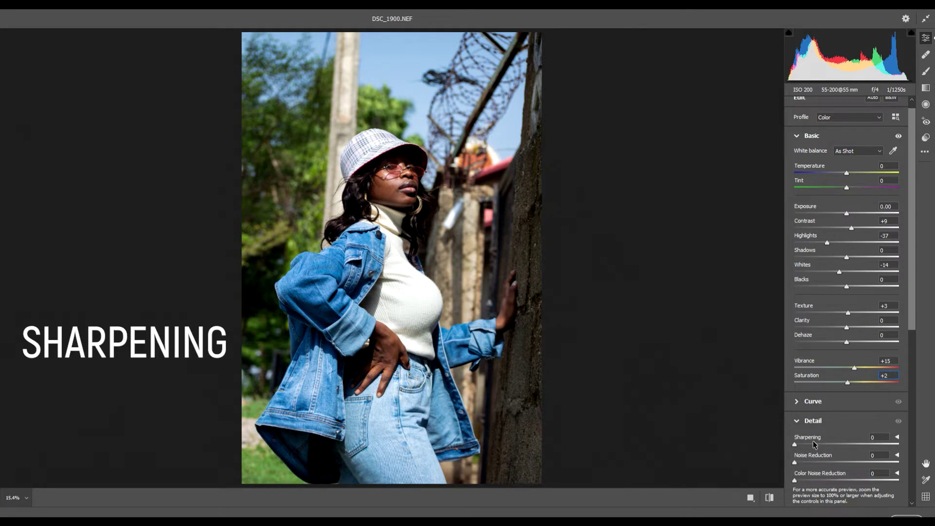
pyautogui.moveTo(804, 442); pyautogui.dragTo(808, 442)
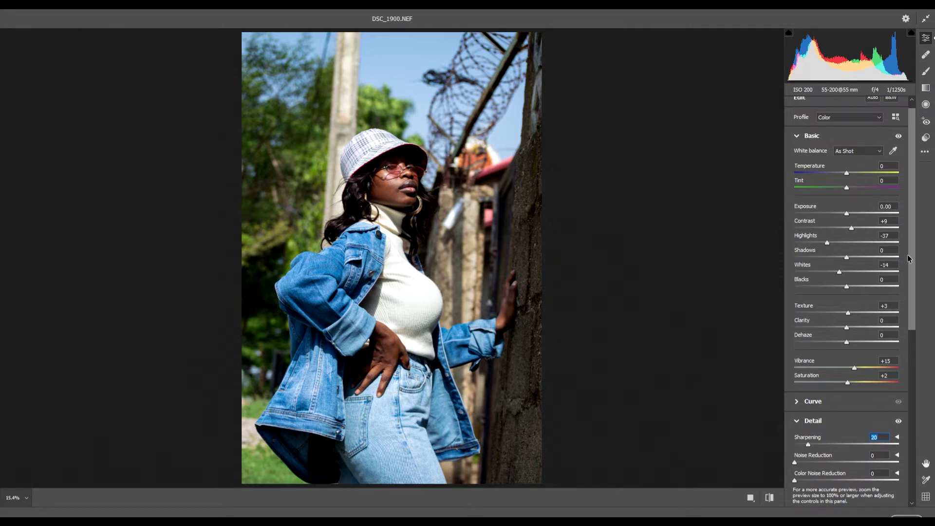
pyautogui.moveTo(379, 176)
pyautogui.mouseDown()
pyautogui.moveTo(455, 170)
pyautogui.moveTo(381, 174)
pyautogui.mouseUp()
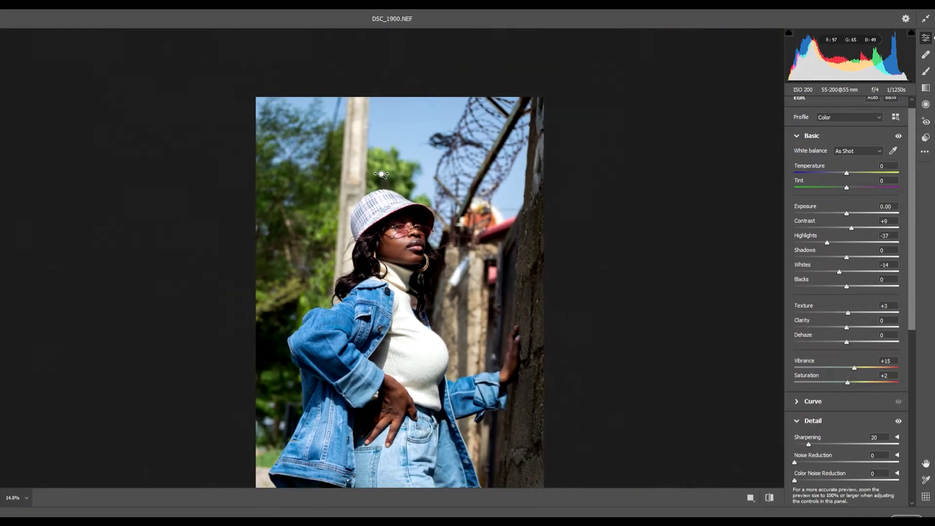
pyautogui.click(378, 171)
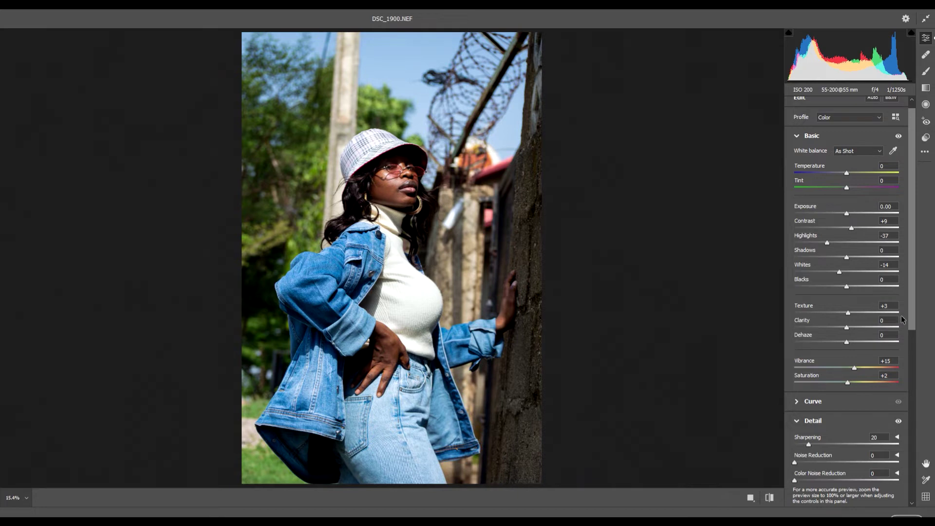
# - In the Color Mixer, set the blue saturation to +23 and the blue luminance to -6
pyautogui.moveTo(912, 325); pyautogui.dragTo(907, 416)
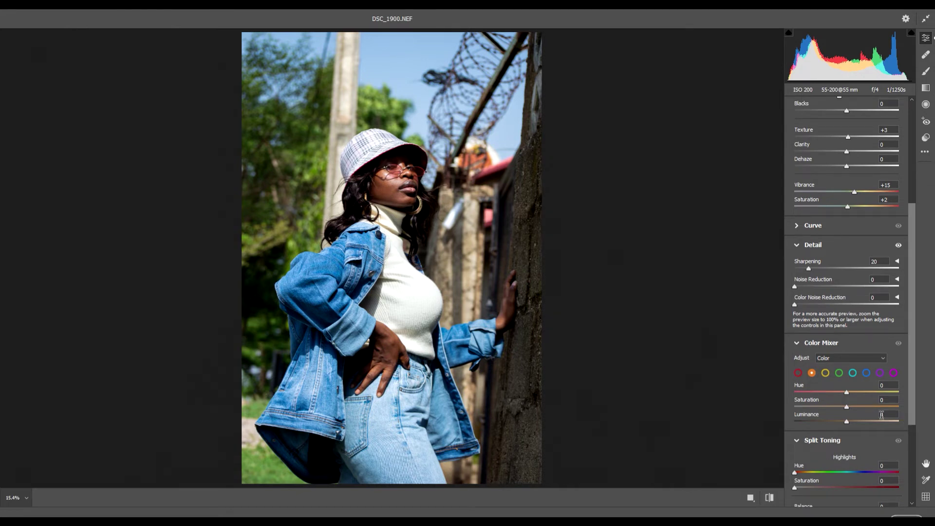
pyautogui.click(853, 373)
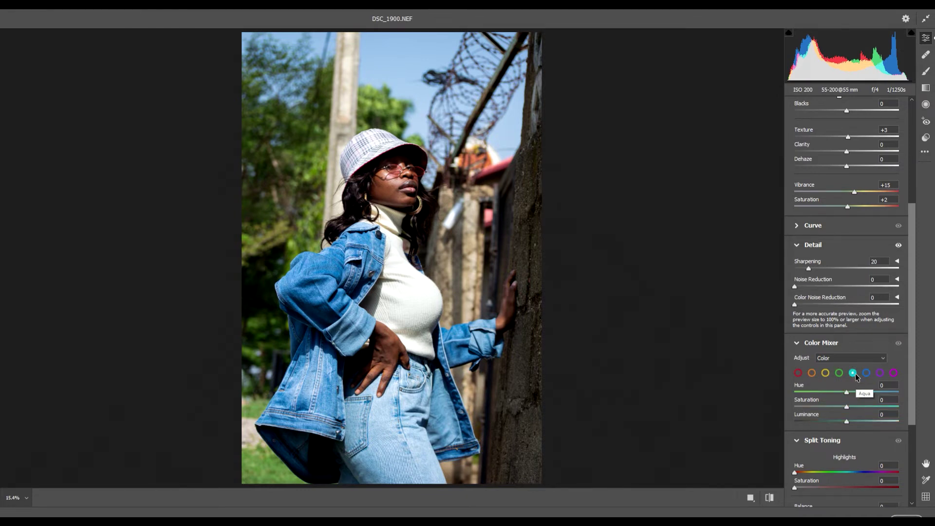
pyautogui.click(867, 373)
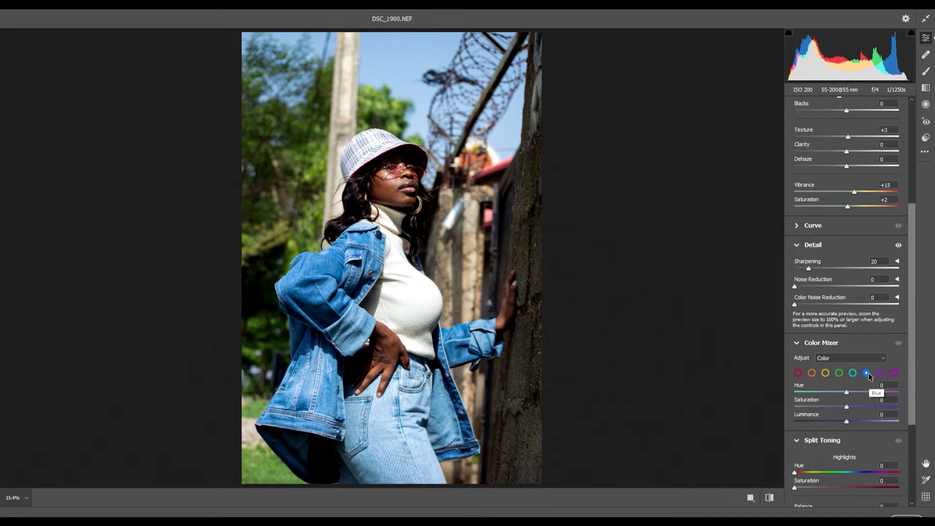
pyautogui.click(858, 406)
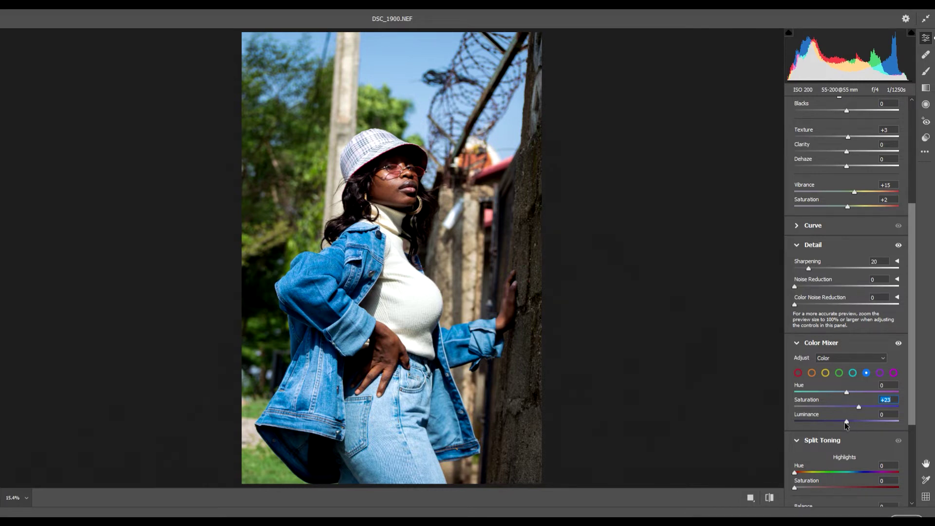
pyautogui.click(844, 420)
pyautogui.press('Down')
pyautogui.click(841, 422)
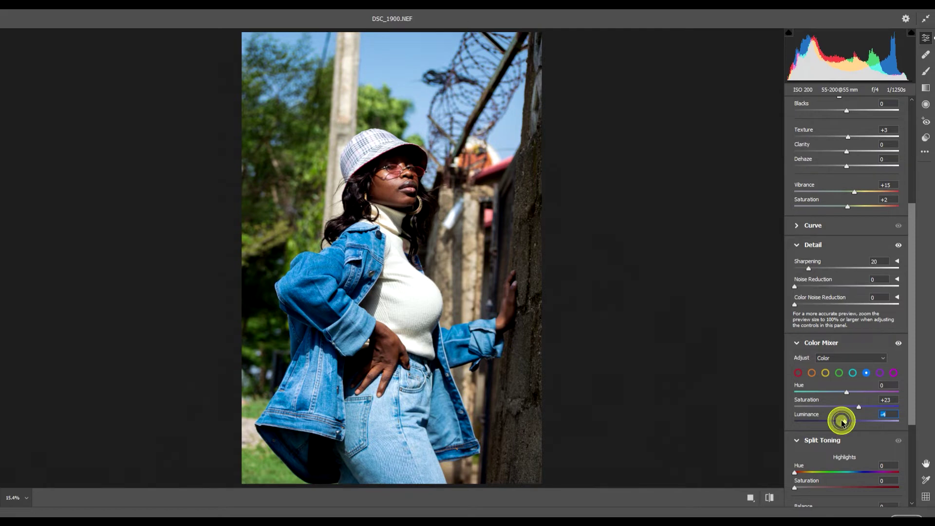
pyautogui.press('Down')
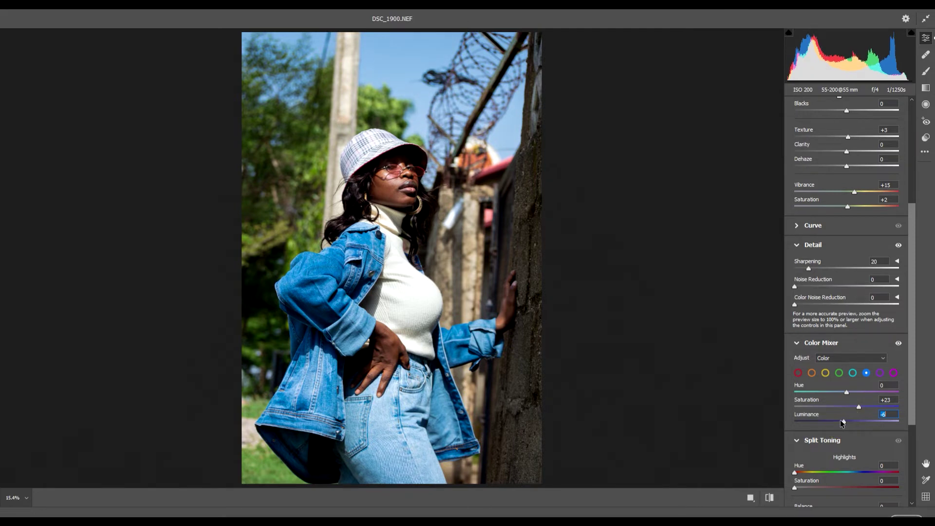
# - In the Color Mixer, set the green saturation to -29 and the green luminance to +22
pyautogui.click(839, 372)
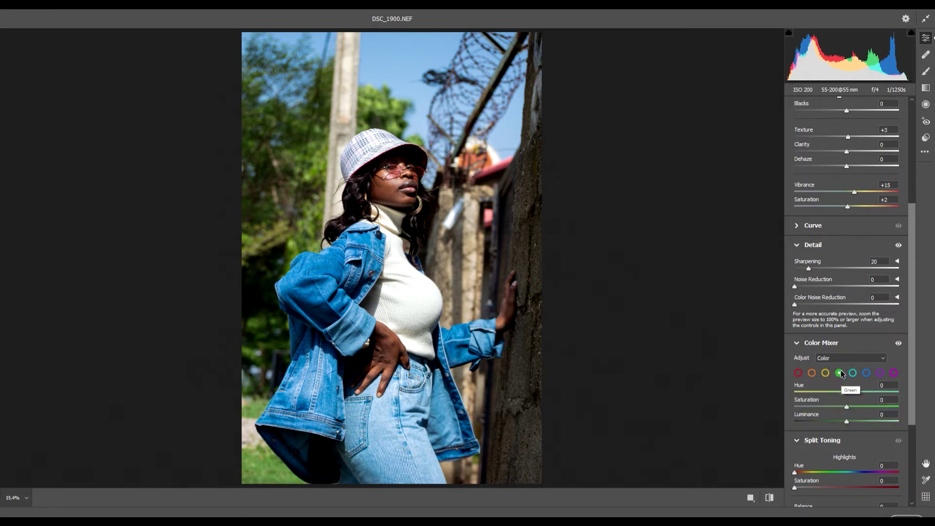
pyautogui.click(831, 405)
pyautogui.moveTo(852, 420); pyautogui.dragTo(856, 421)
pyautogui.moveTo(857, 420); pyautogui.dragTo(859, 421)
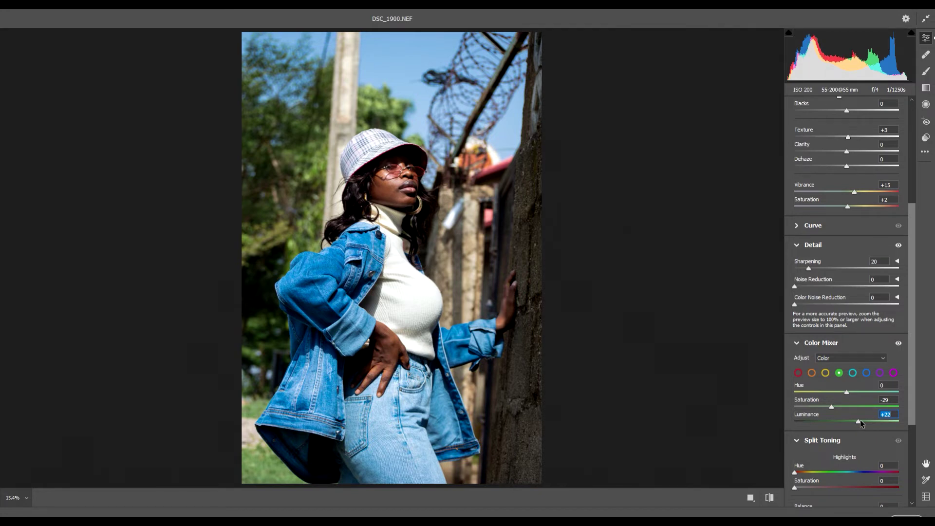
# - Adjust the orange range for the skin tones: hue +7, saturation +13 and luminance -22
pyautogui.click(812, 373)
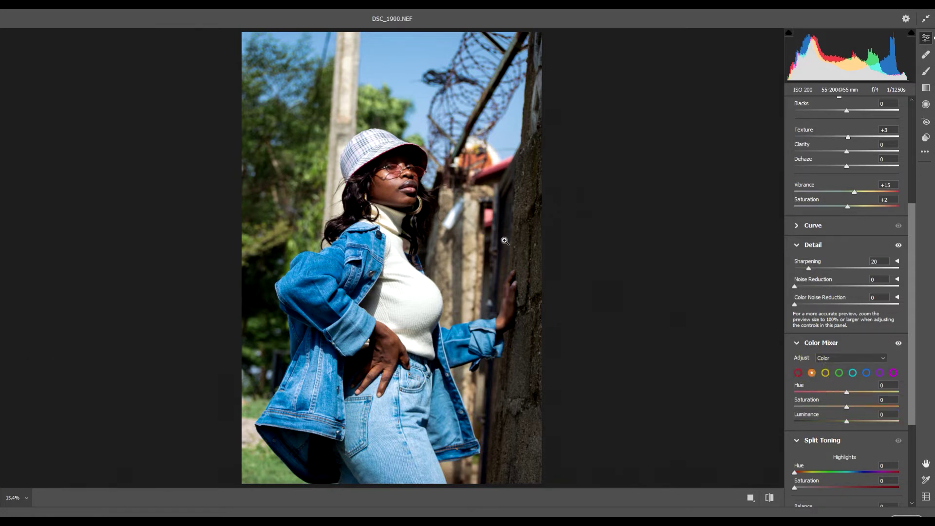
pyautogui.click(389, 167)
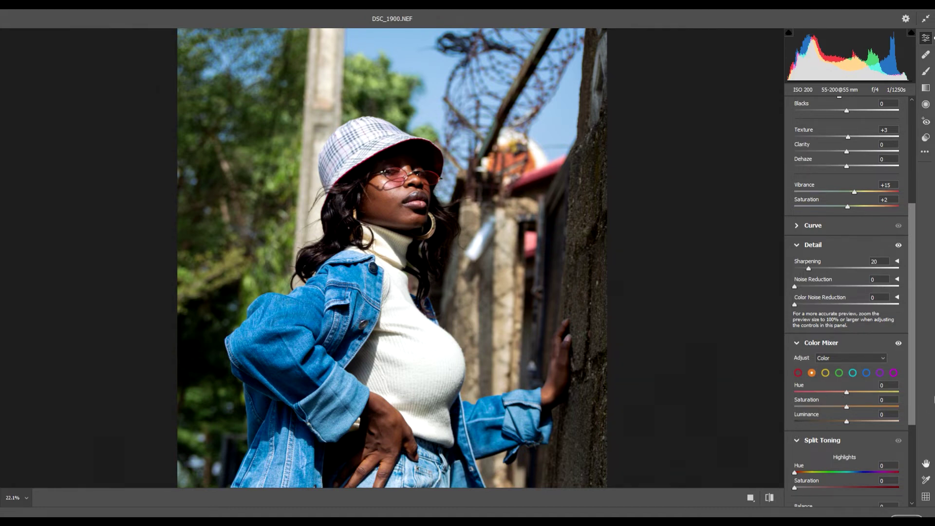
pyautogui.click(854, 405)
pyautogui.click(850, 392)
pyautogui.click(846, 420)
pyautogui.moveTo(843, 421); pyautogui.dragTo(843, 421)
pyautogui.moveTo(840, 423); pyautogui.dragTo(836, 424)
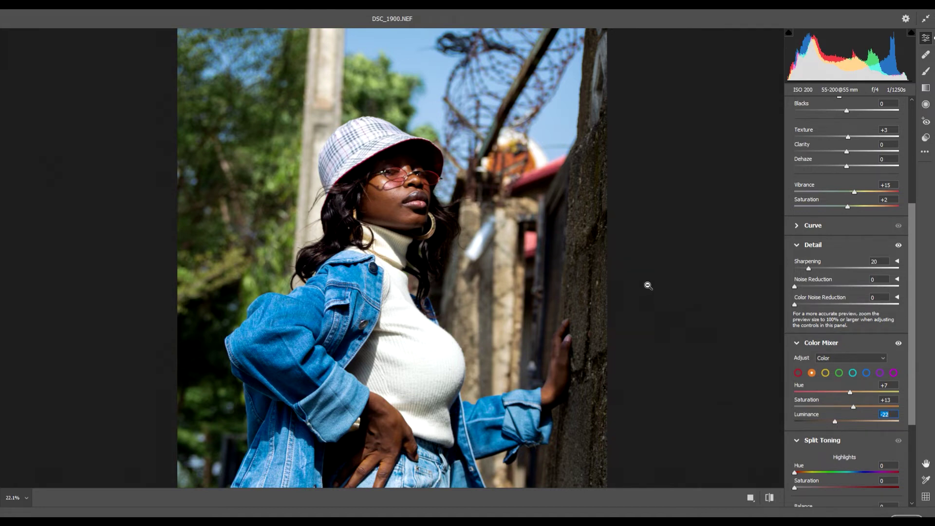
pyautogui.keyDown('alt'); pyautogui.click(449, 232); pyautogui.keyUp('alt')
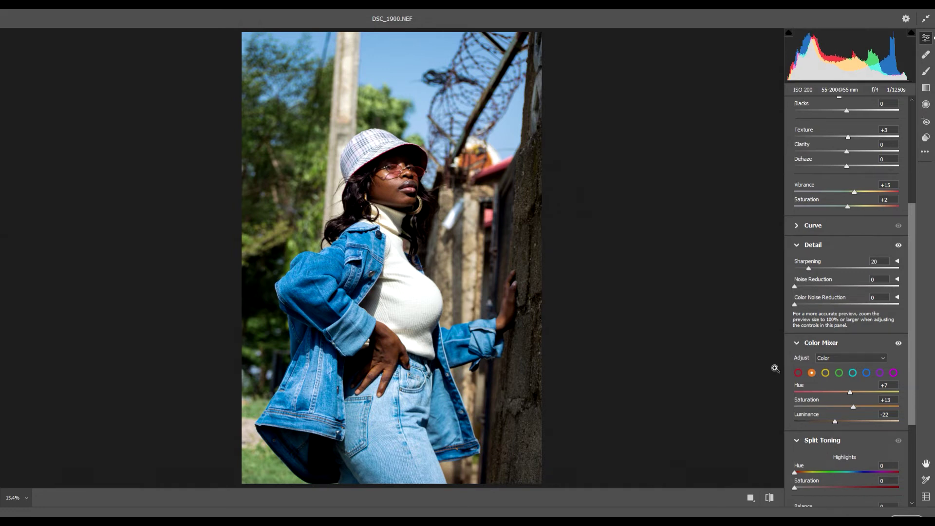
# - In the Color Mixer, shift the yellow hue to +24
pyautogui.click(825, 373)
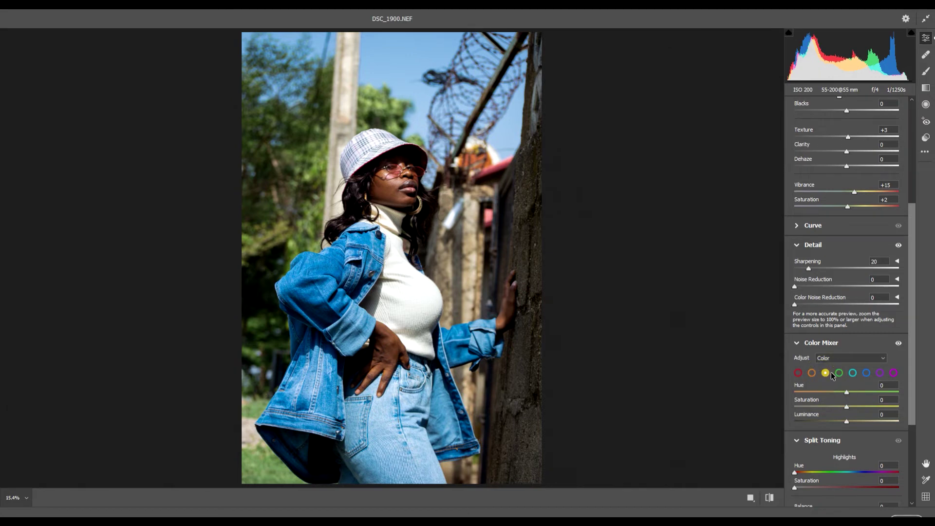
pyautogui.click(857, 391)
pyautogui.click(854, 390)
pyautogui.moveTo(855, 391); pyautogui.dragTo(853, 392)
# - Set the Split Toning highlights hue to 204
pyautogui.moveTo(912, 385); pyautogui.dragTo(913, 425)
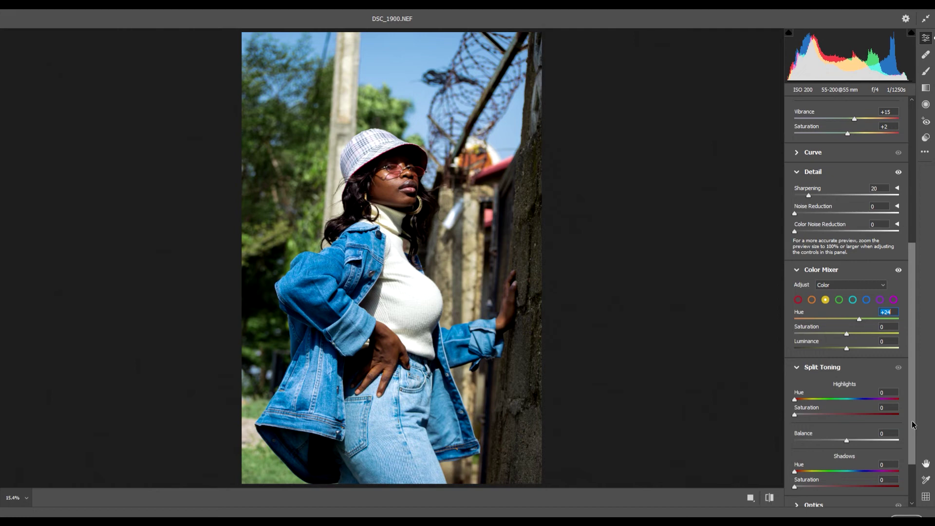
pyautogui.click(861, 399)
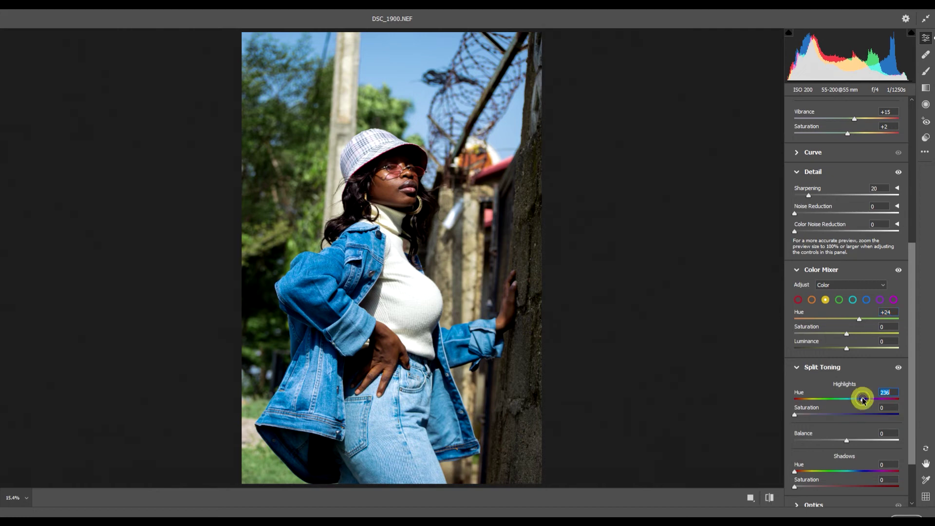
pyautogui.moveTo(860, 400); pyautogui.dragTo(853, 402)
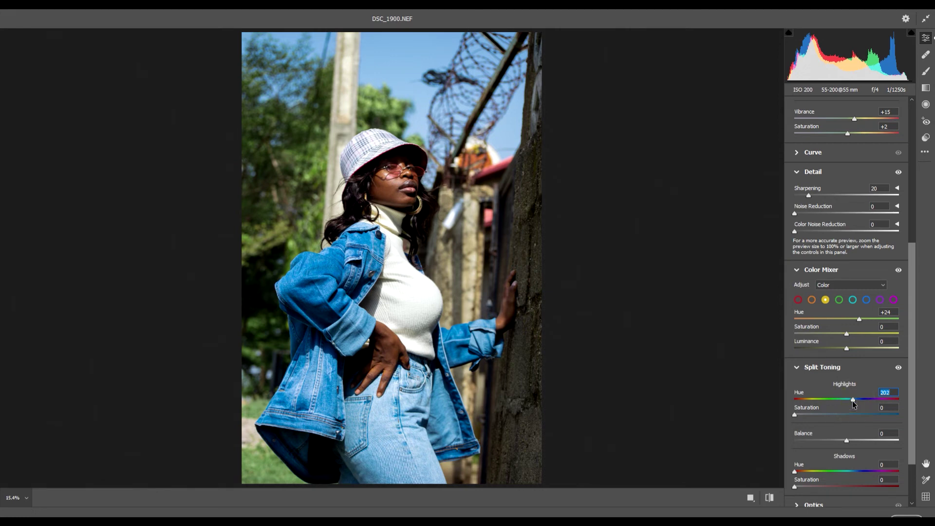
pyautogui.write('204')
# - Set the Split Toning highlights saturation to 35
pyautogui.scroll(-2, 833, 419)
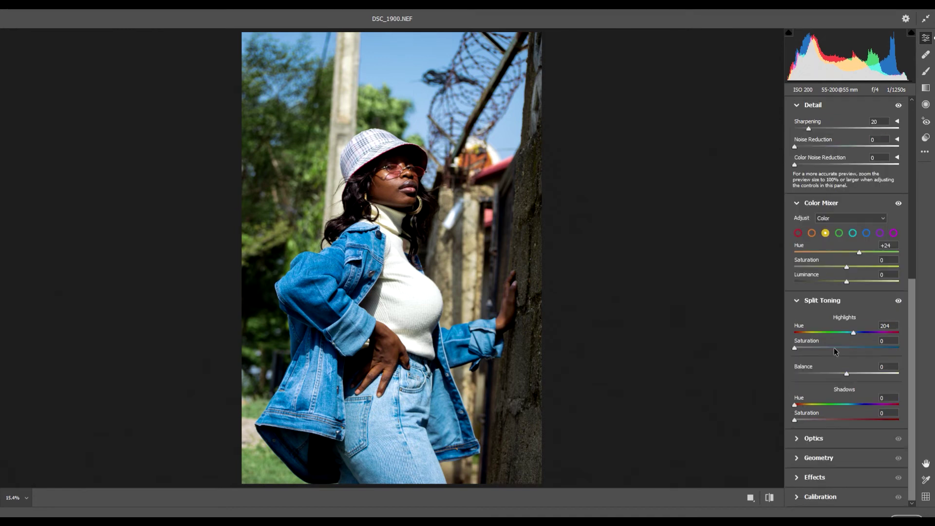
pyautogui.moveTo(837, 347); pyautogui.dragTo(839, 348)
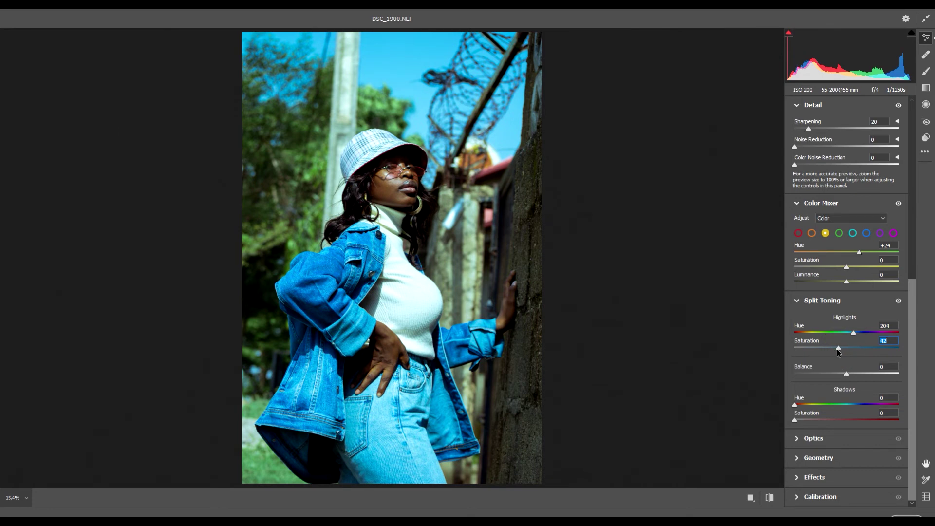
pyautogui.moveTo(838, 349); pyautogui.dragTo(832, 347)
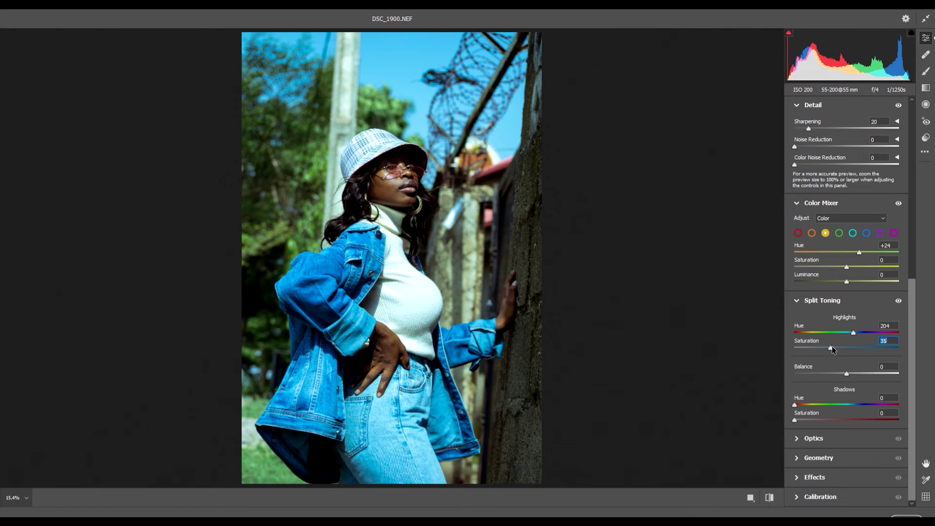
pyautogui.moveTo(831, 349); pyautogui.dragTo(829, 350)
pyautogui.write('2')
pyautogui.press('BackSpace')
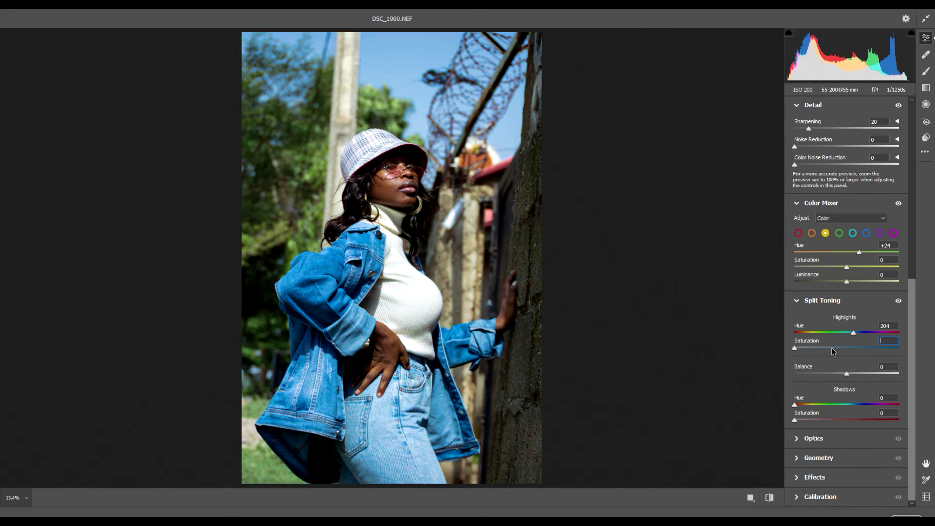
pyautogui.write('35')
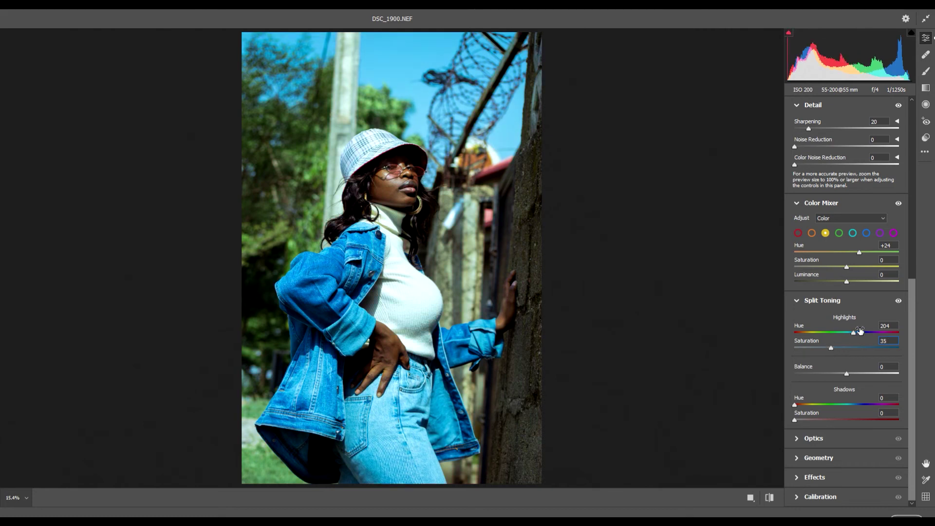
pyautogui.click(873, 313)
# - Set the Split Toning shadows to hue 19 and saturation 25
pyautogui.click(891, 402)
pyautogui.write('19')
pyautogui.moveTo(796, 422); pyautogui.dragTo(821, 422)
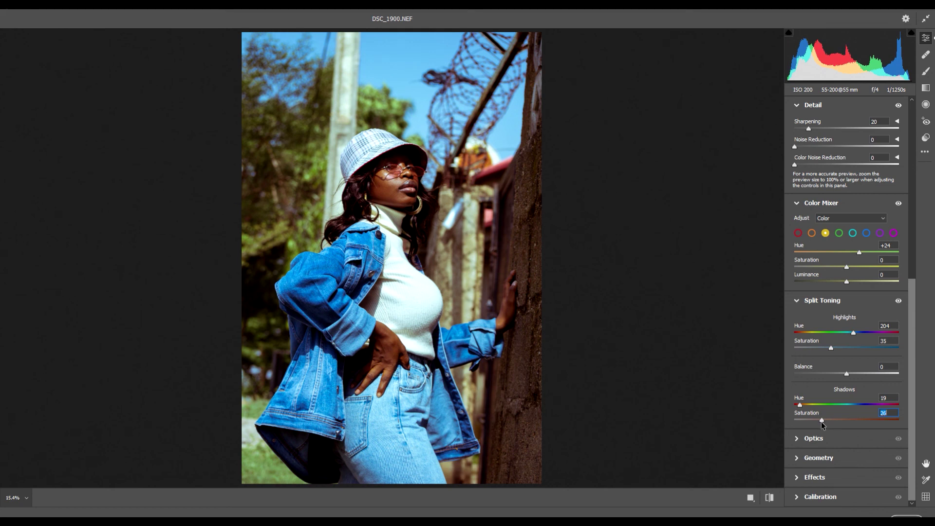
pyautogui.write('2')
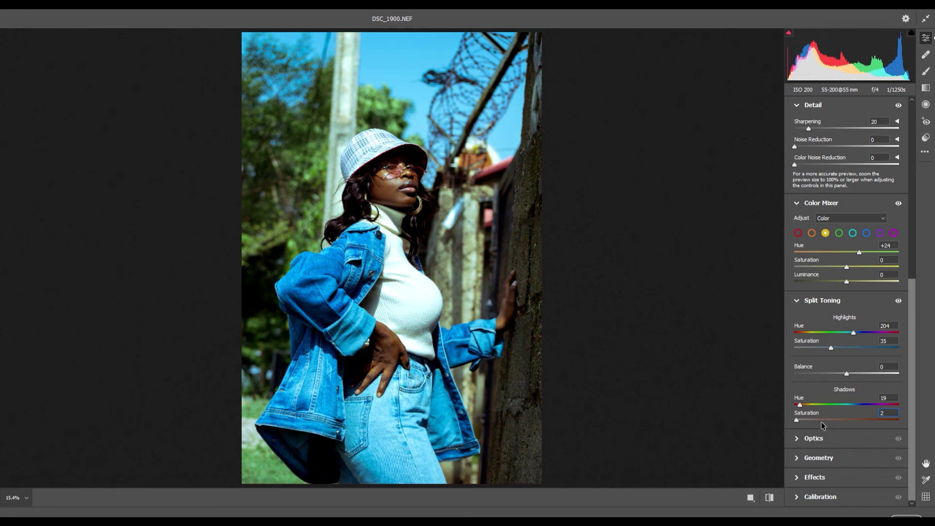
pyautogui.press('BackSpace')
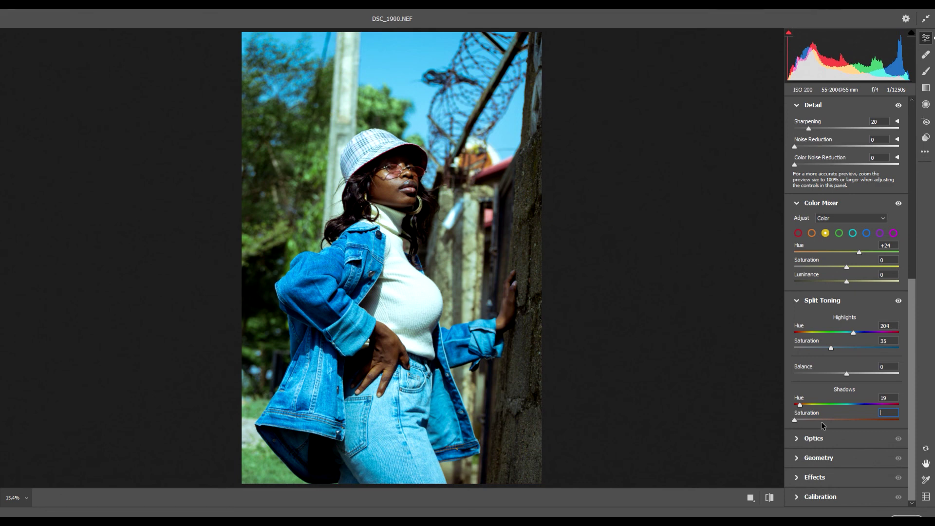
pyautogui.write('25')
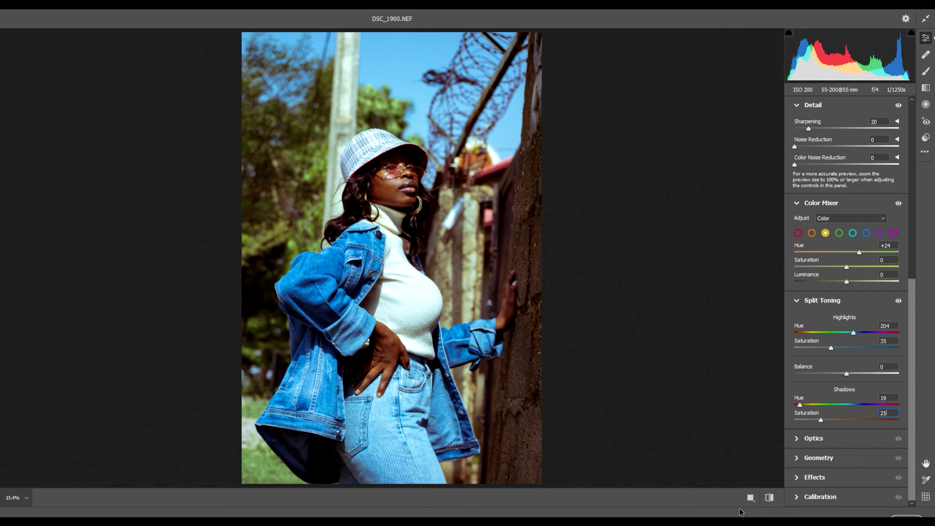
# - Switch the preview to the before/after comparison of the photo
pyautogui.click(750, 497)
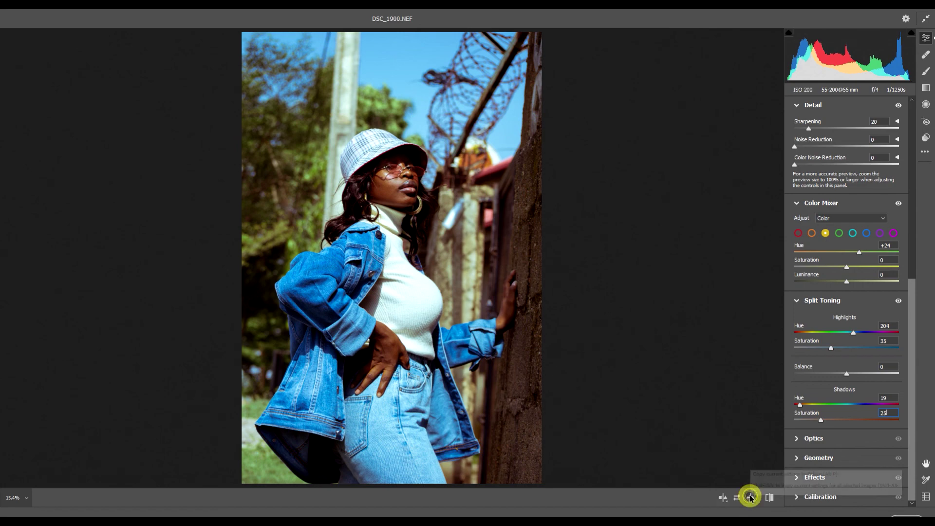